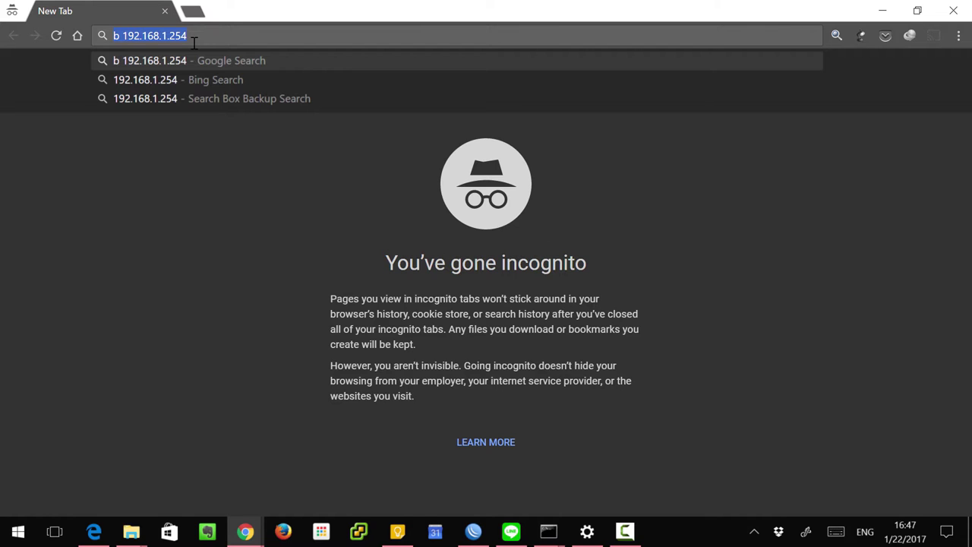
Step: Load the router admin page at 192.168.1.254 in Chrome
text(192.1)
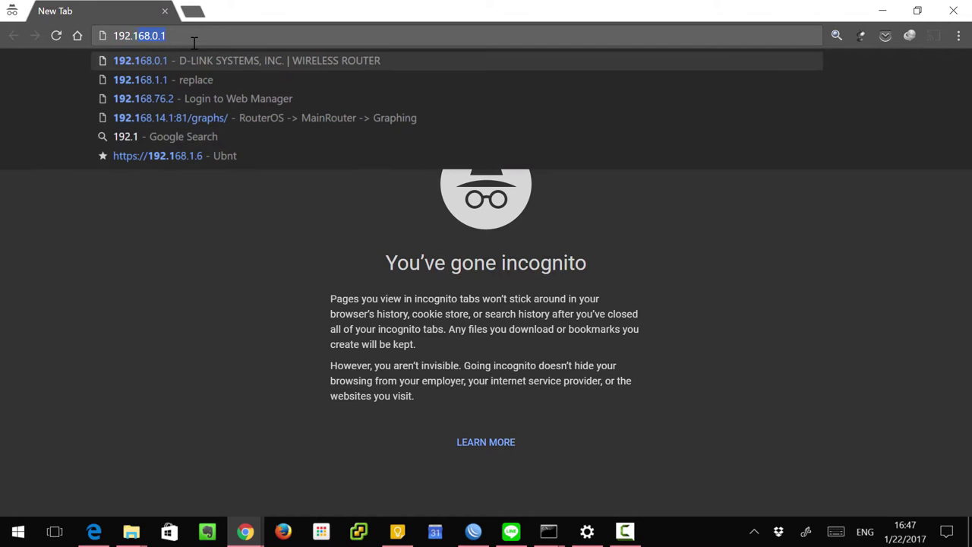
text(68.1.)
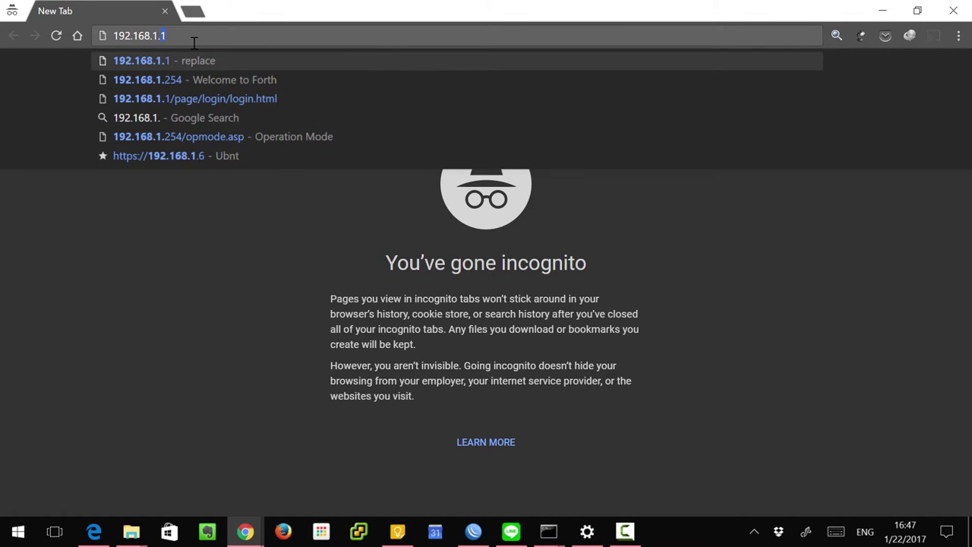
text(254)
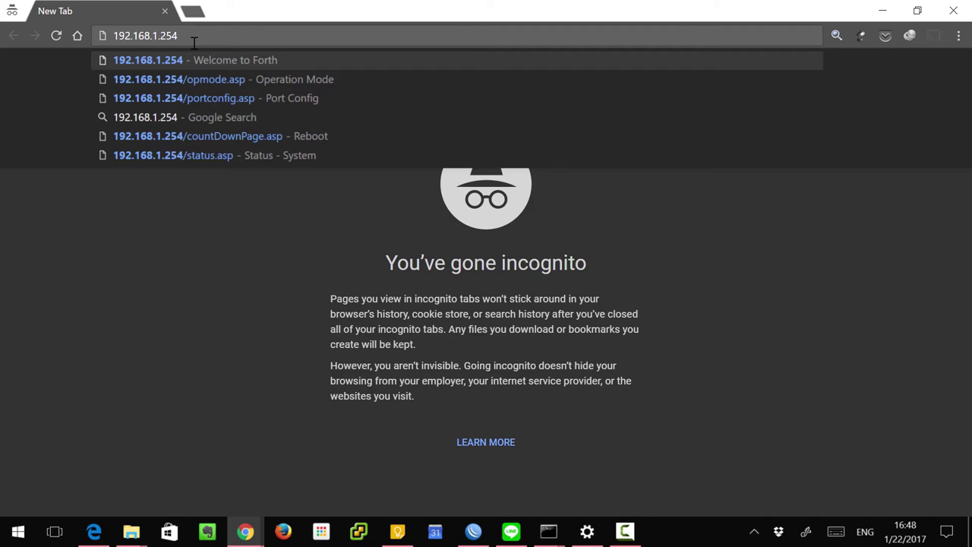
key(Return)
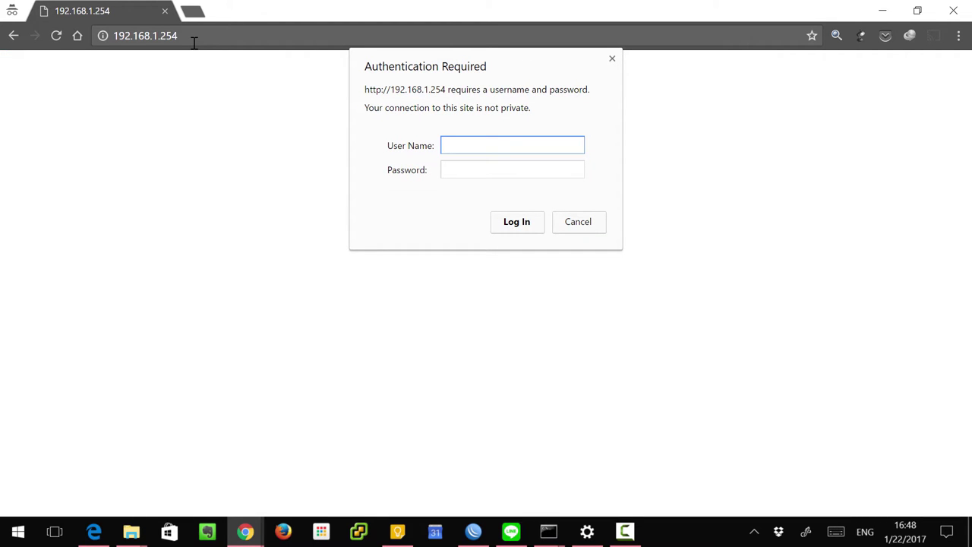
Step: Sign in to the FORTH router web UI with the admin username and password
text(admin)
key(Tab)
text(admin)
key(Return)
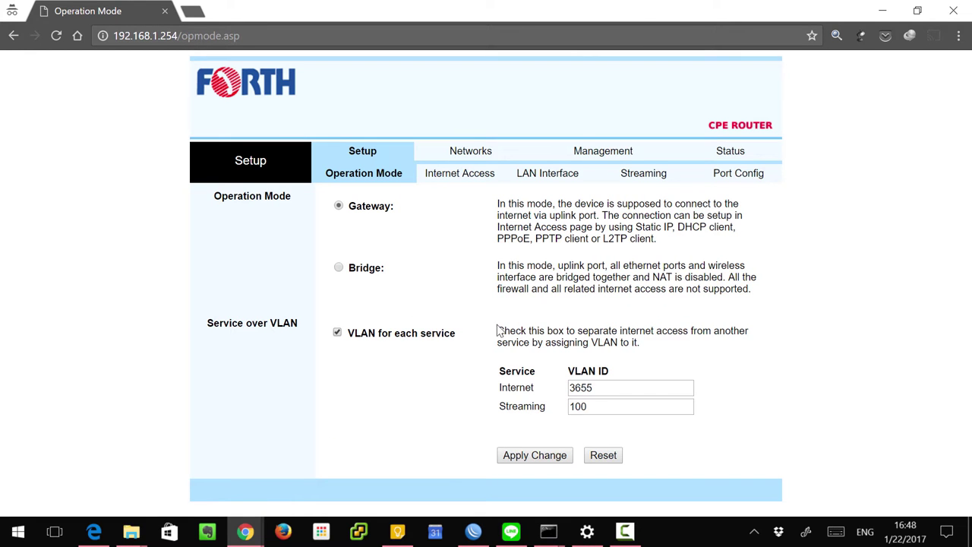
Step: Copy the Internet VLAN ID 3655 from the page
drag(600, 388, 560, 389)
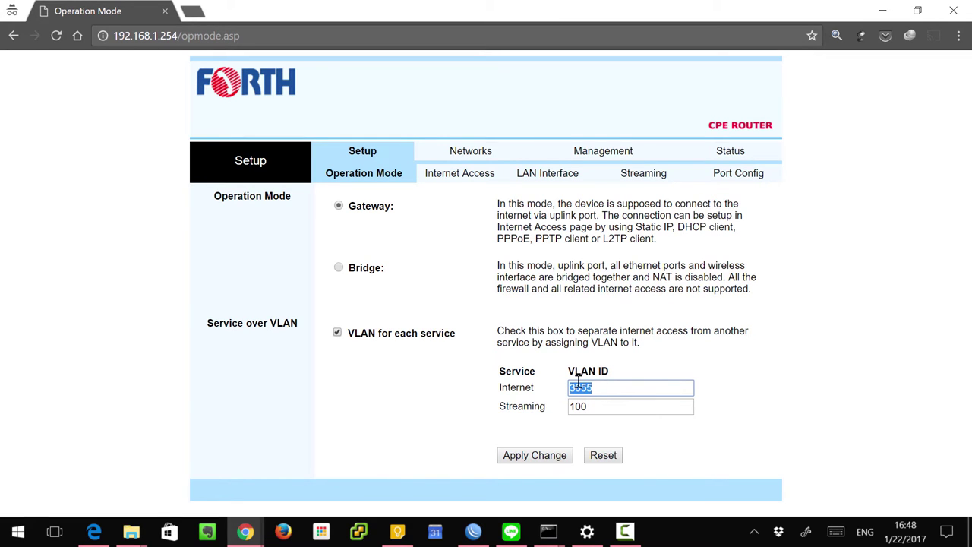
right_click(578, 383)
click(615, 146)
Step: Turn off VLAN for each service, apply the change, and switch to WinBox
click(338, 334)
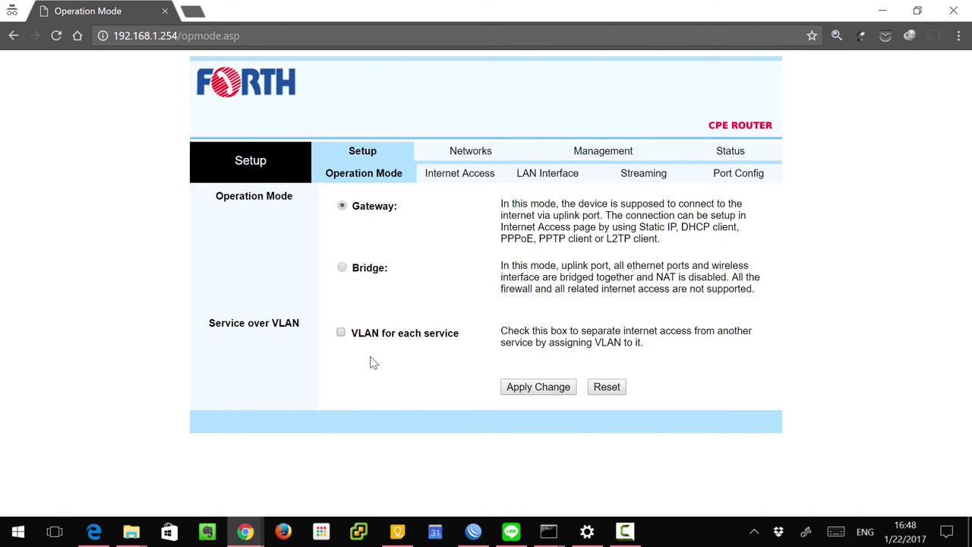
click(523, 388)
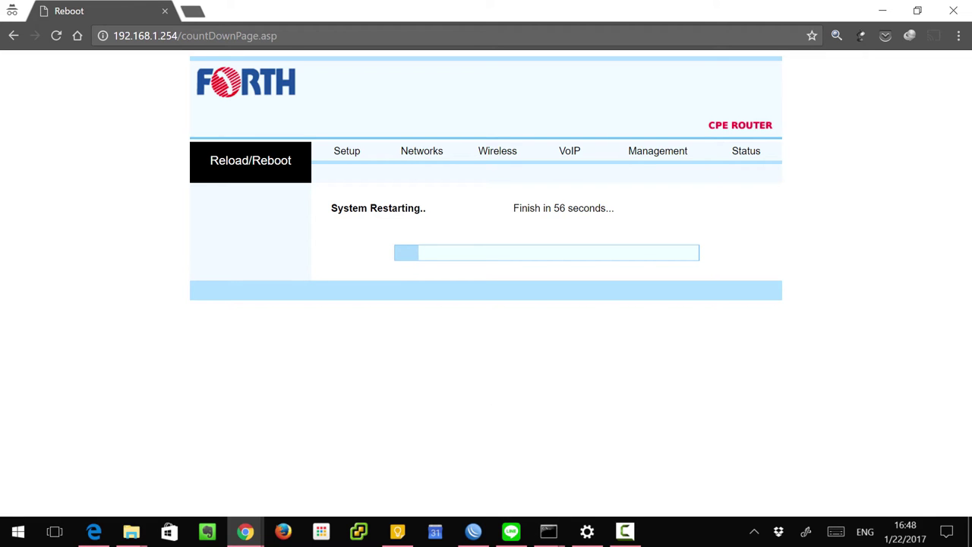
click(473, 531)
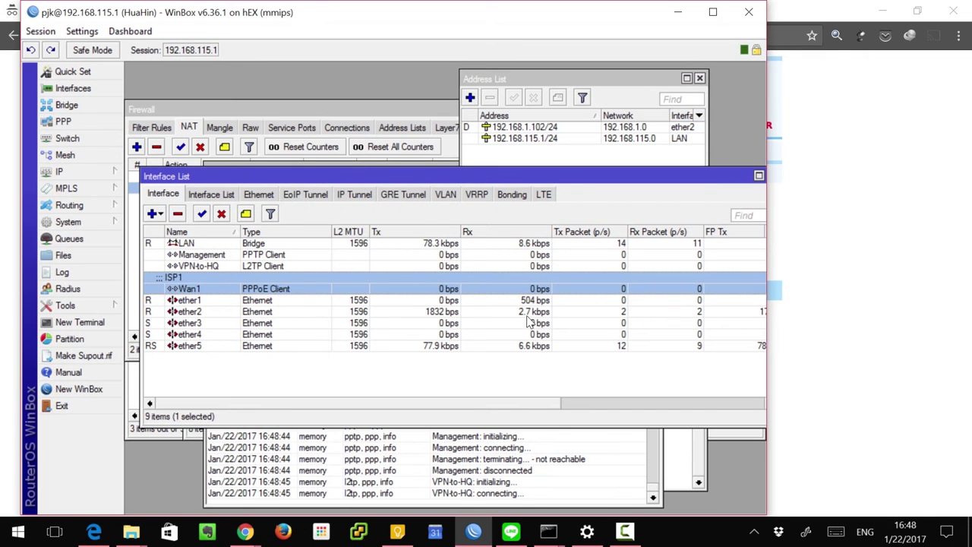
Step: Check Wan1's PPPoE dial-out user and password, close its settings, and return to the browser
double_click(178, 287)
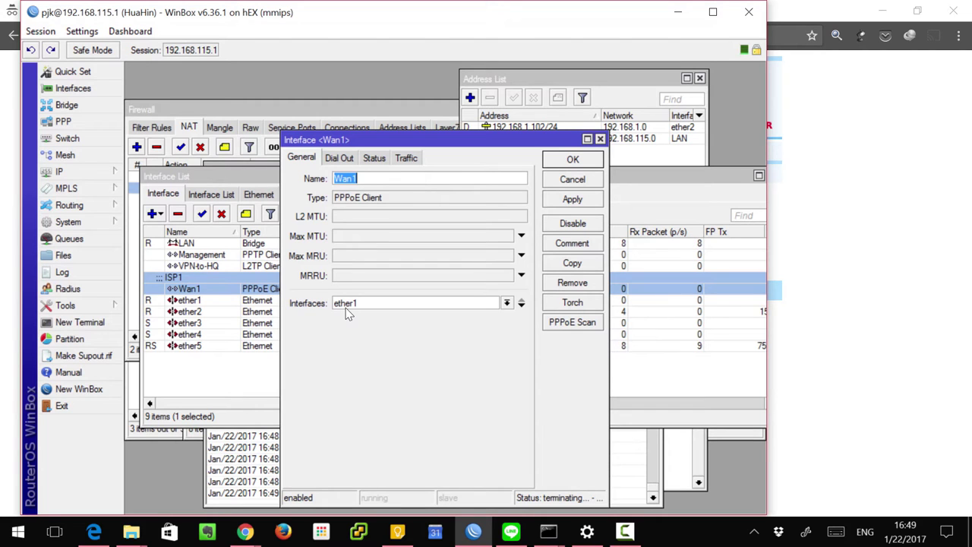
click(344, 160)
drag(473, 226, 380, 226)
click(456, 245)
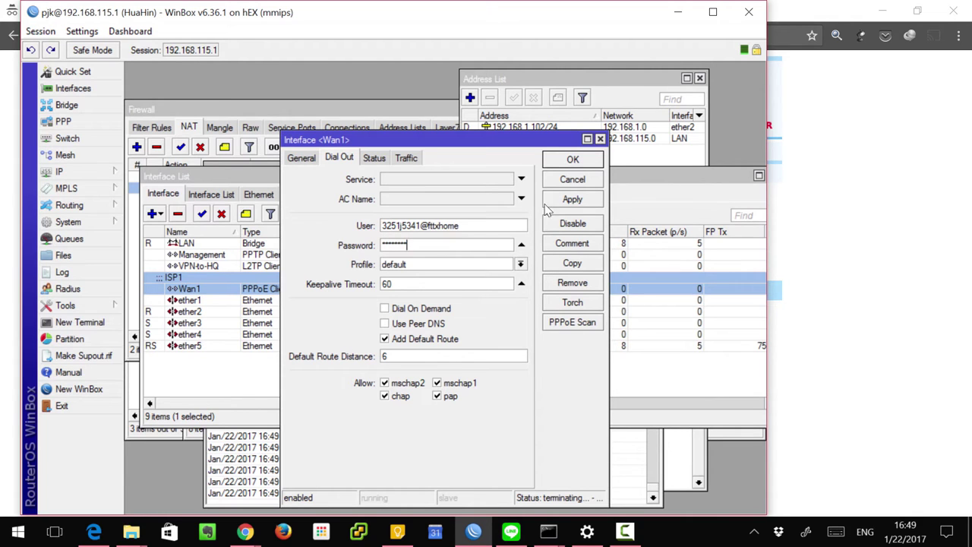
key(Return)
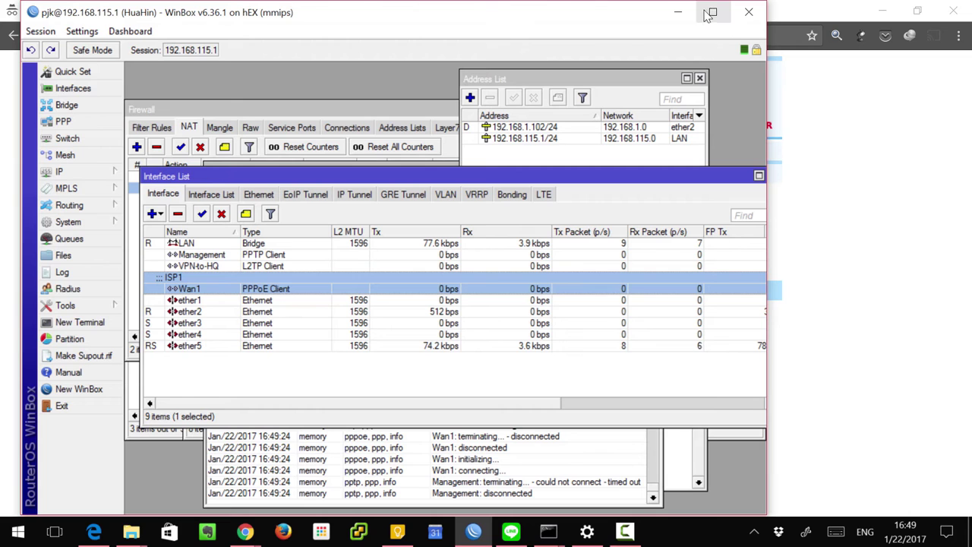
key(alt+Tab)
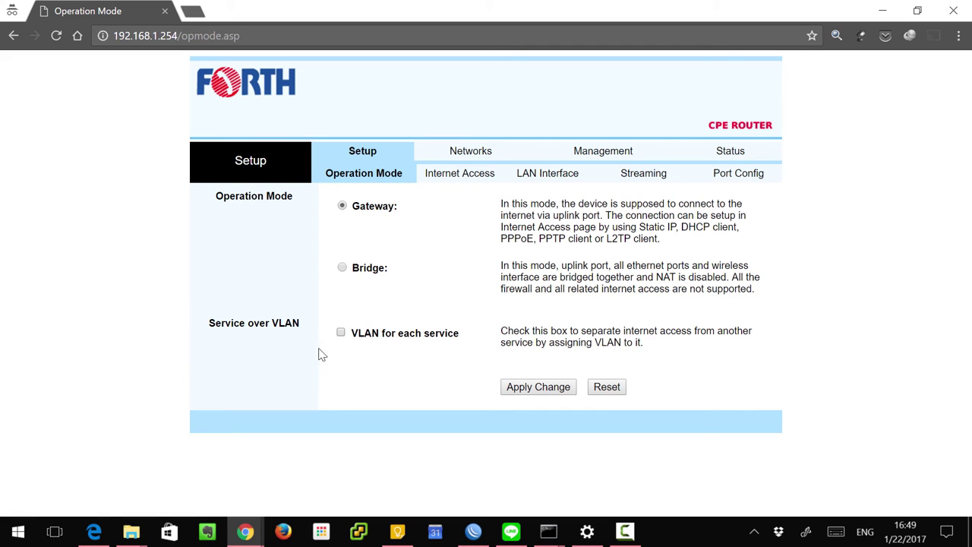
Step: Open Setup > Port Config and scroll through the port list
click(752, 181)
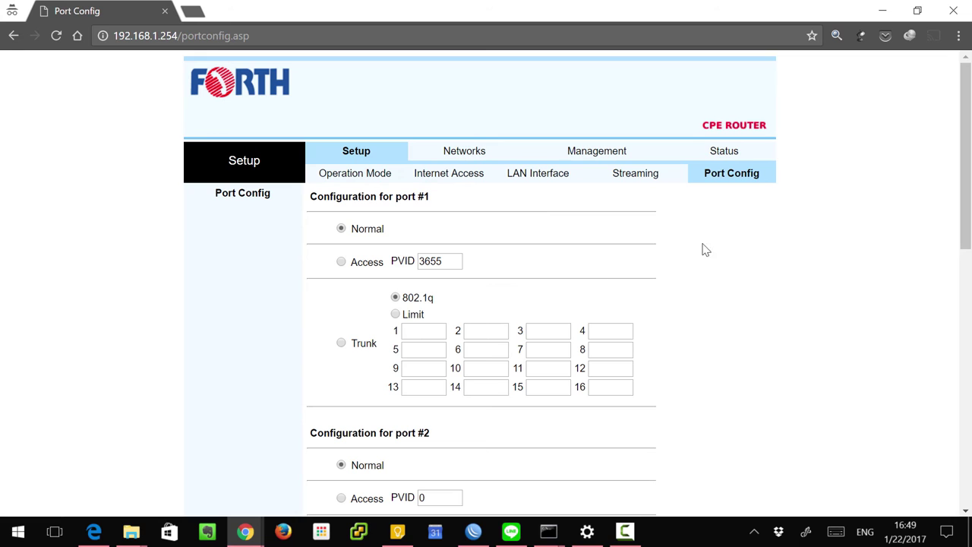
scroll(532, 216, down, 1)
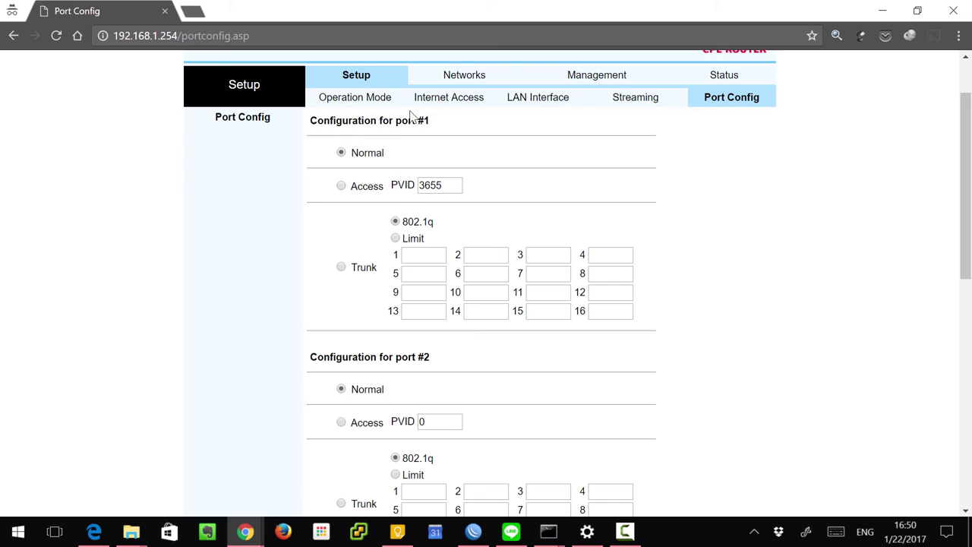
scroll(444, 183, down, 2)
scroll(443, 269, down, 5)
scroll(469, 317, up, 8)
scroll(468, 317, up, 1)
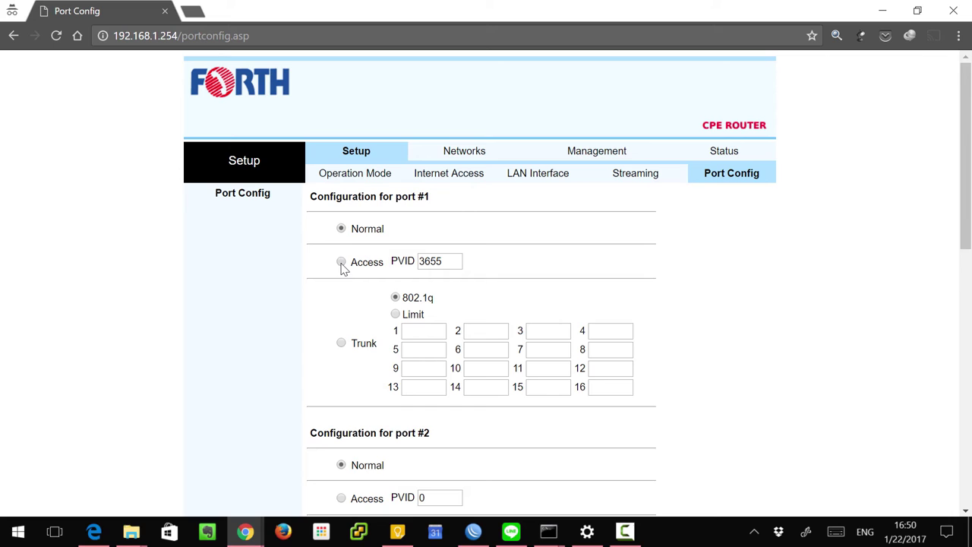
Step: Set port #1 to Access mode with PVID 3655 and apply the change
drag(443, 264, 406, 263)
click(451, 259)
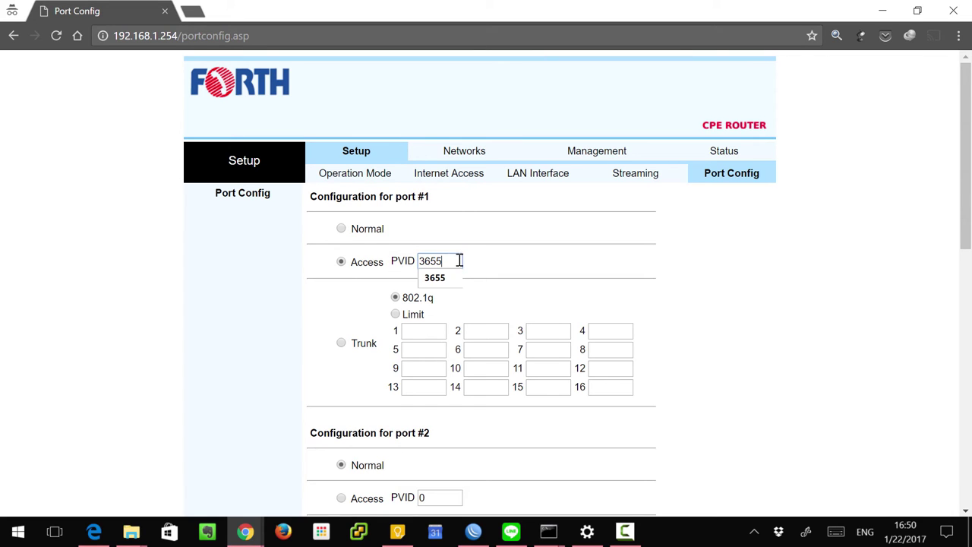
click(501, 262)
scroll(541, 287, down, 4)
scroll(542, 289, down, 4)
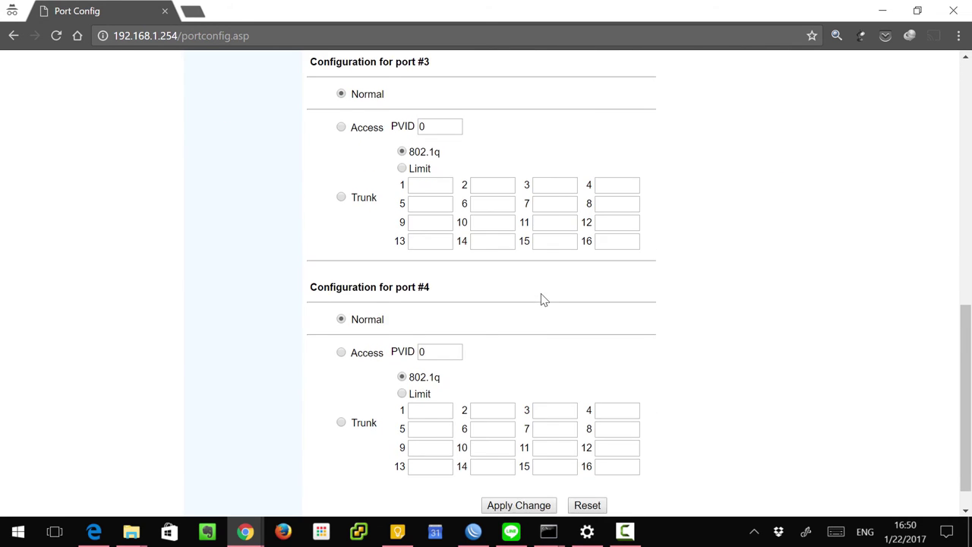
click(526, 471)
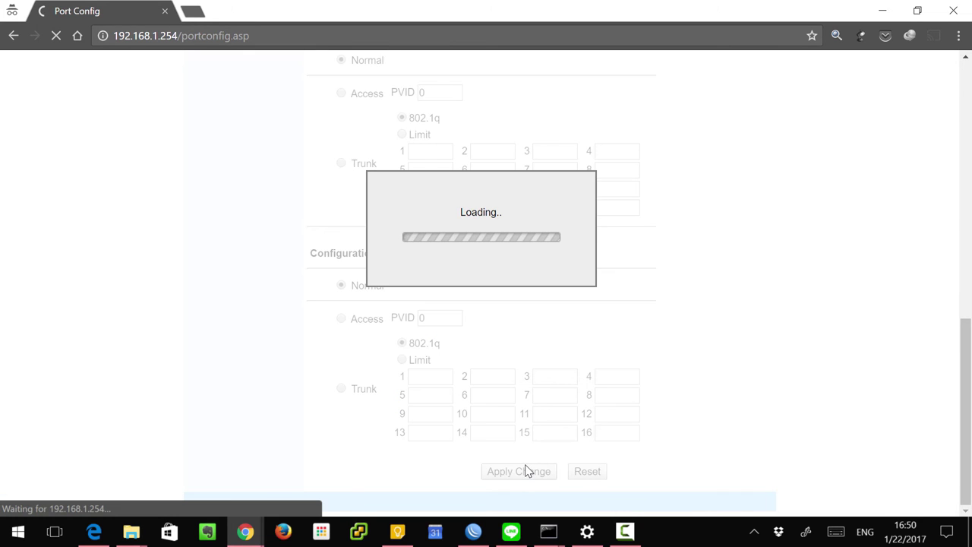
Step: Reload the router from Port Config, then bring WinBox forward beside the restart page
click(474, 532)
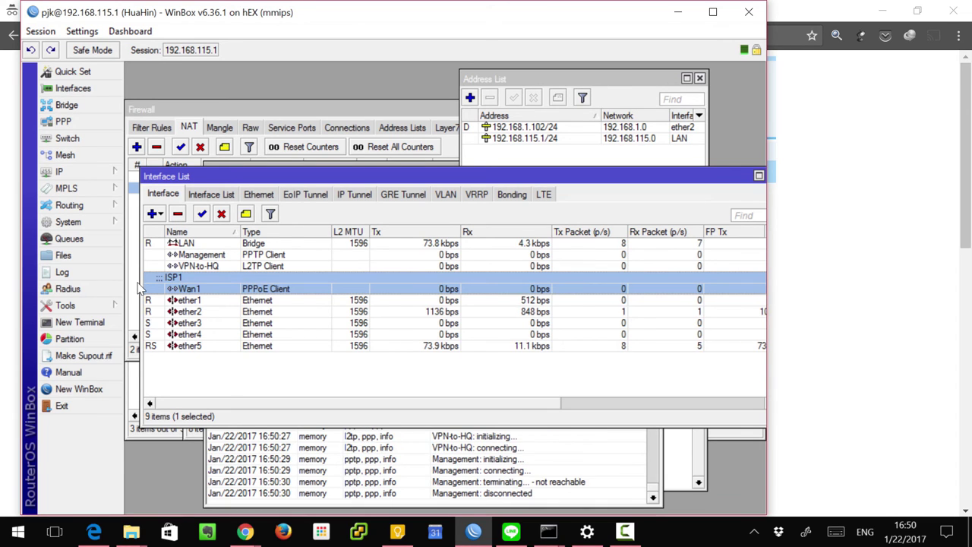
click(820, 280)
scroll(668, 307, down, 9)
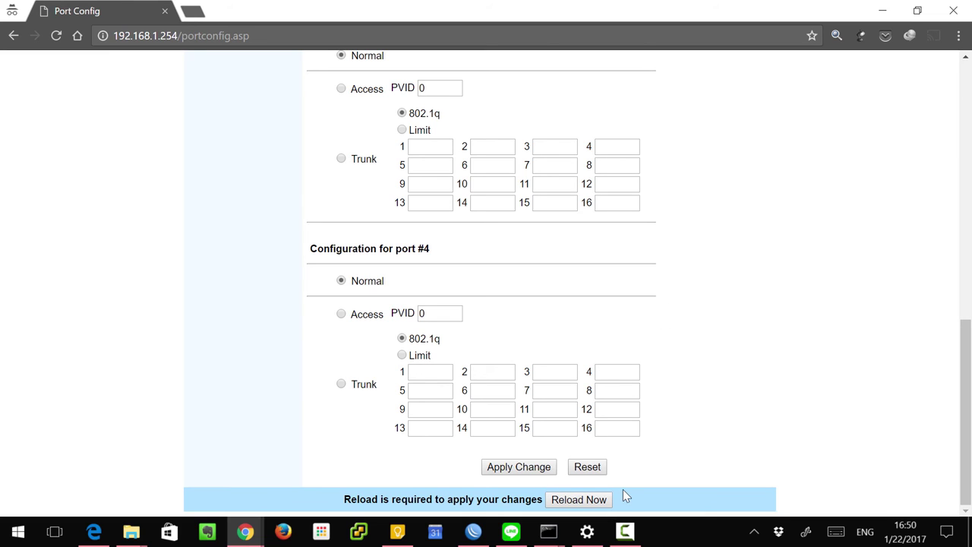
click(578, 501)
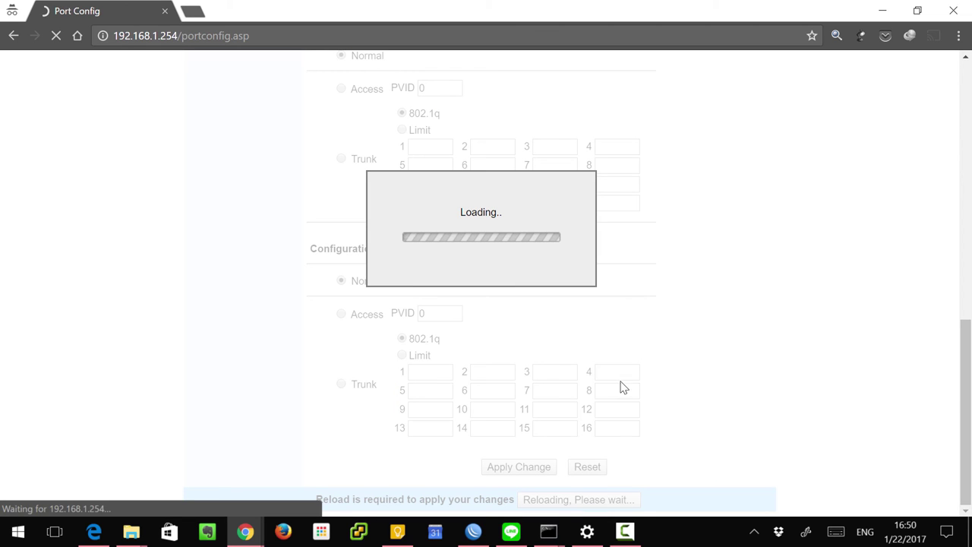
click(475, 534)
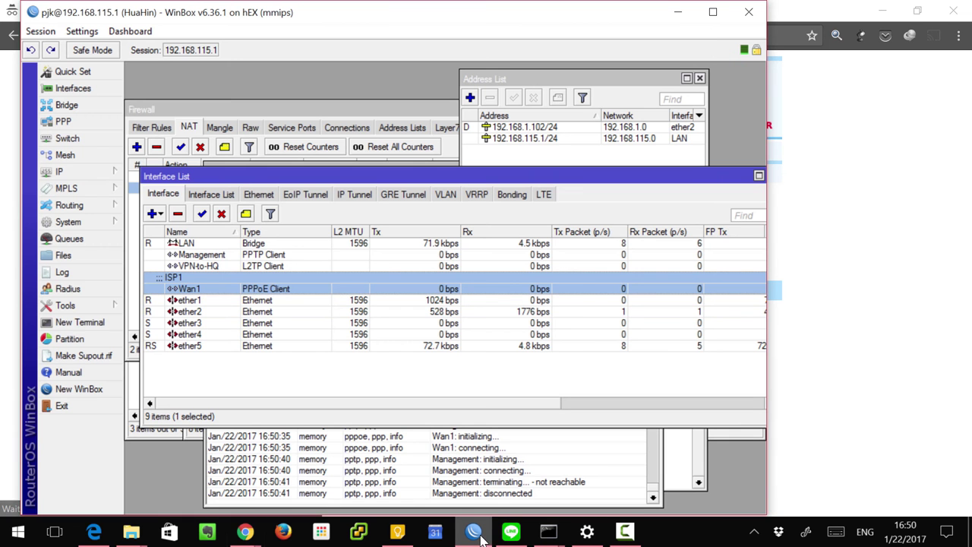
drag(522, 21, 505, 212)
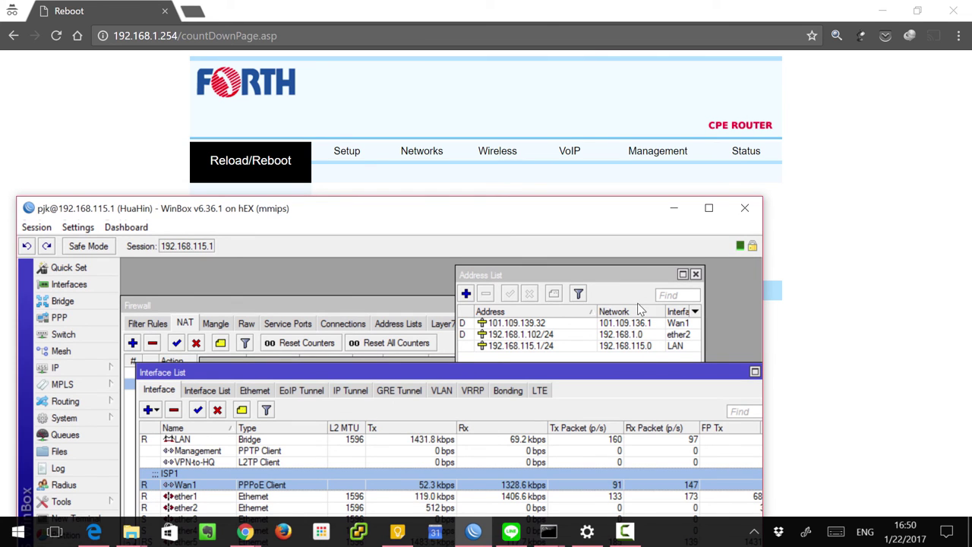
Step: Confirm Wan1's public address 101.109.139.32 in WinBox's Address List
drag(591, 218, 645, 145)
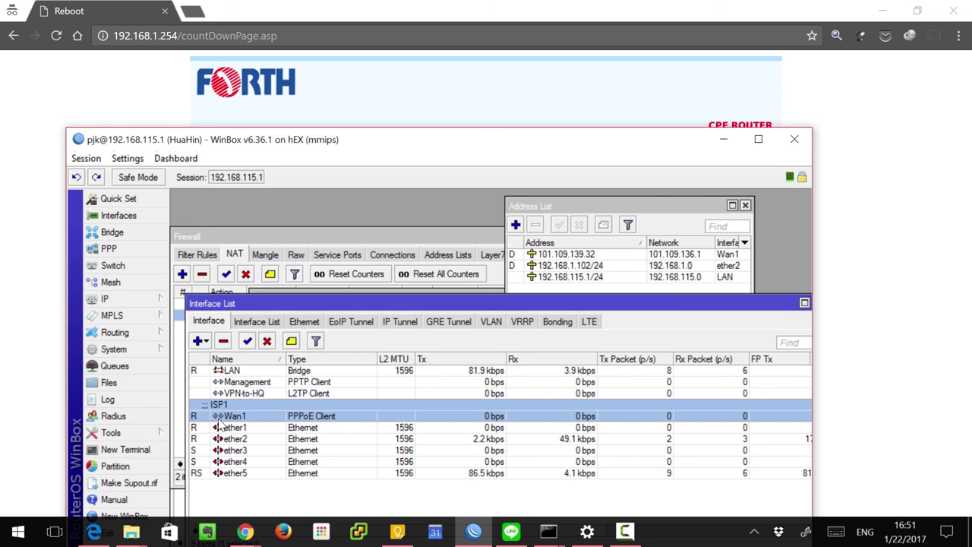
drag(395, 147, 376, 76)
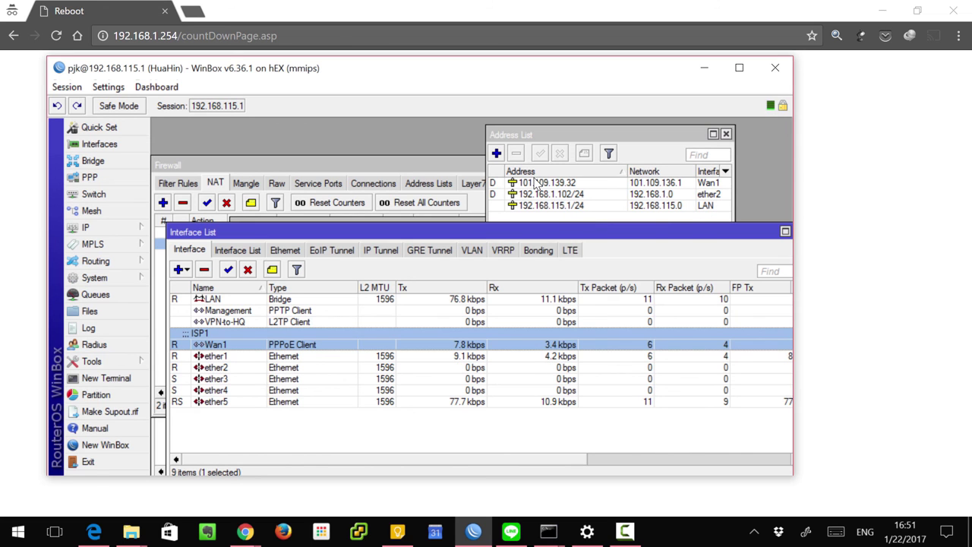
click(539, 183)
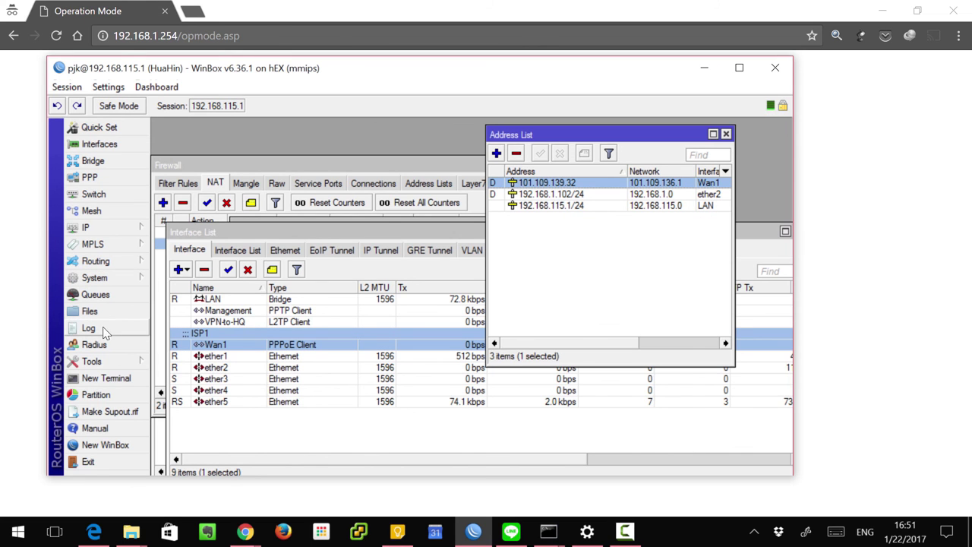
Step: Check the system log for Wan1 connected, then return to the router's web page
click(103, 328)
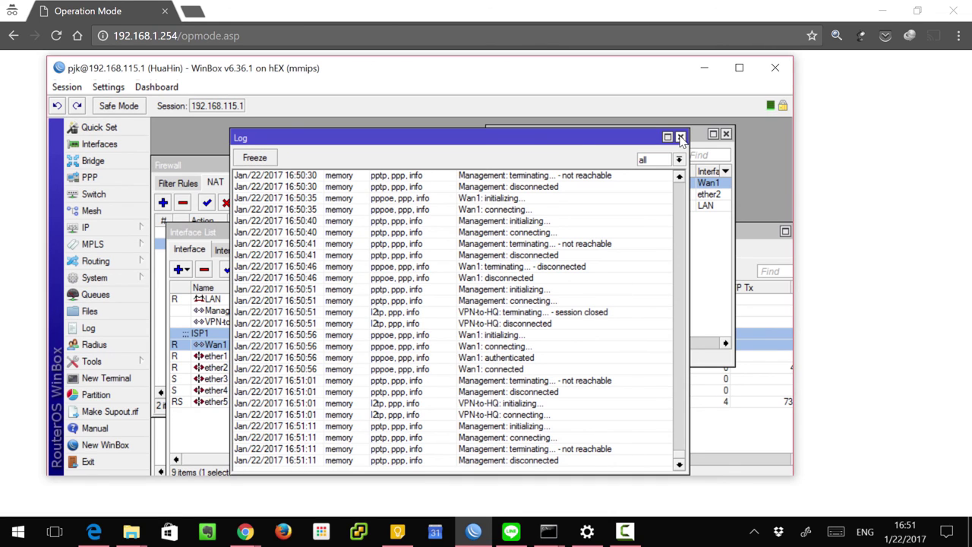
click(698, 152)
click(756, 232)
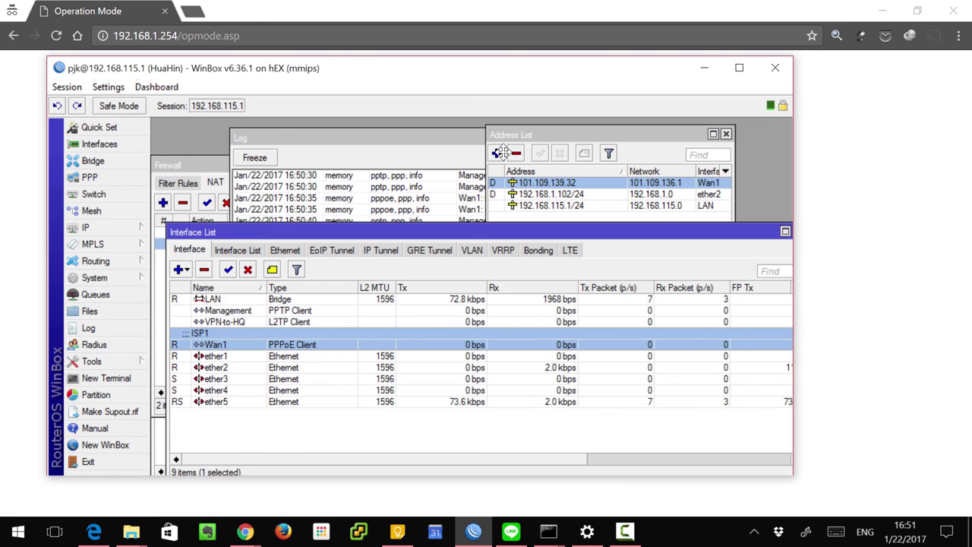
click(608, 11)
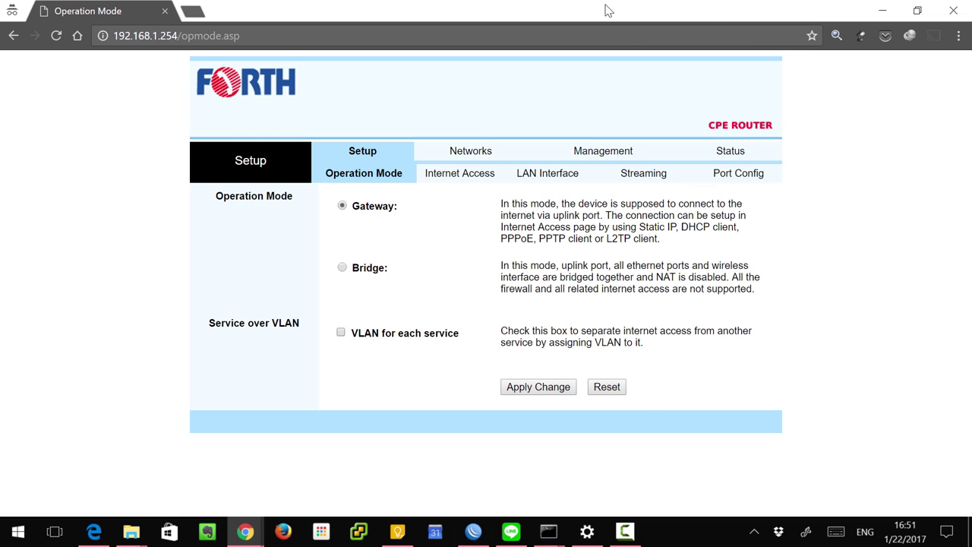